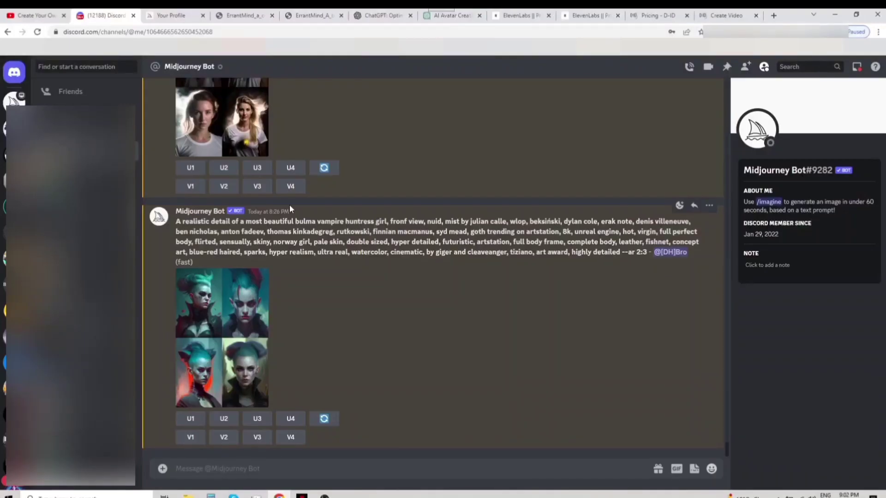
Step: Preview the blonde T-shirt, vampire huntress and dinosaur image grids, then view Midjourney's Basic, Standard and Pro plans
left_click(220, 110)
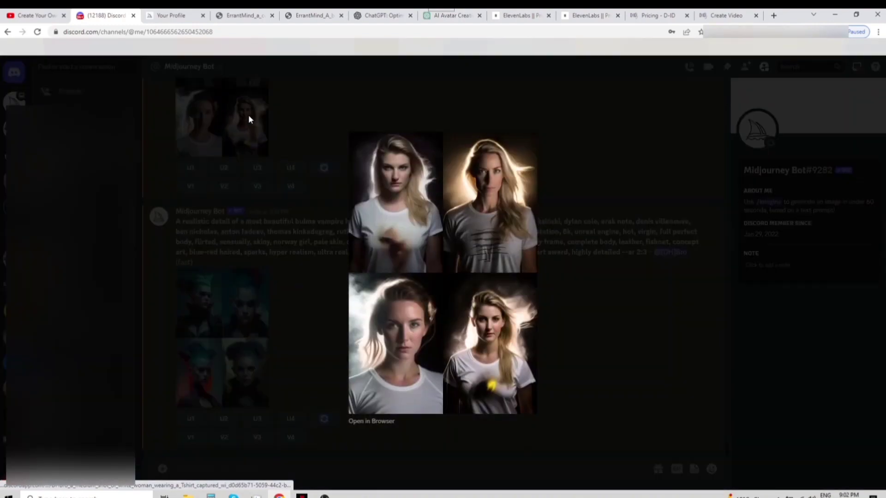
left_click(616, 154)
left_click(216, 335)
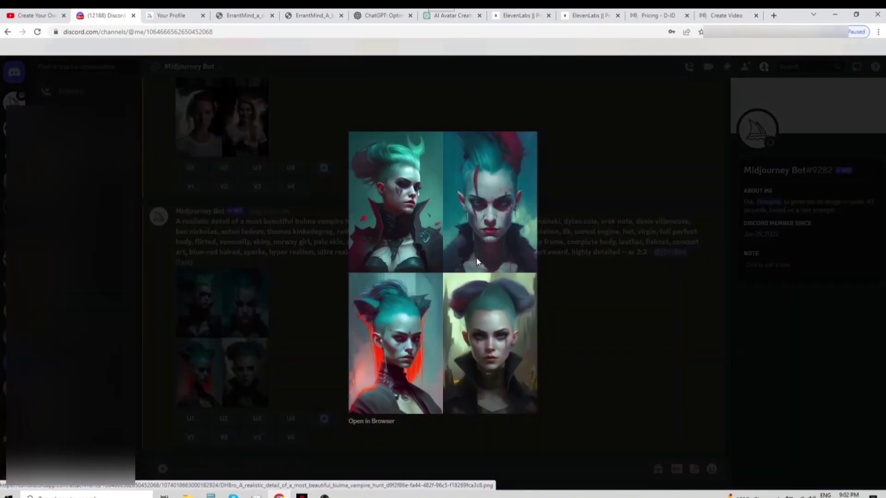
left_click(635, 164)
scroll(474, 236, "up", 5)
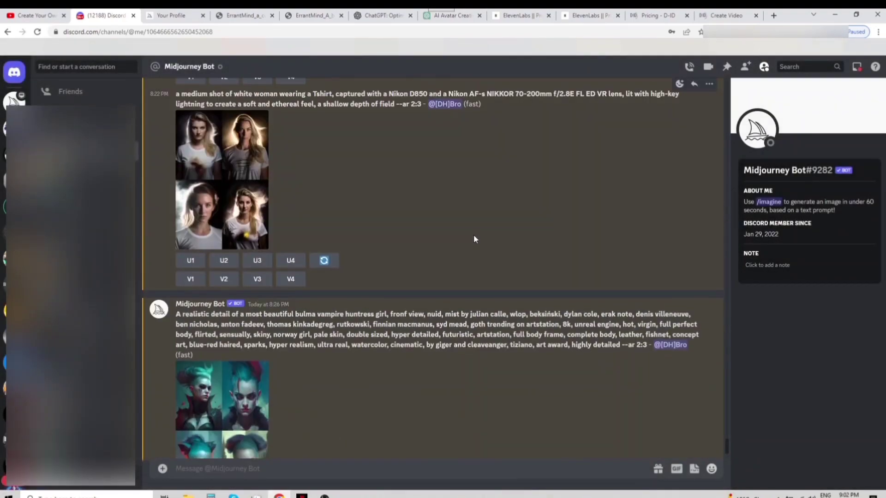
left_click(351, 170)
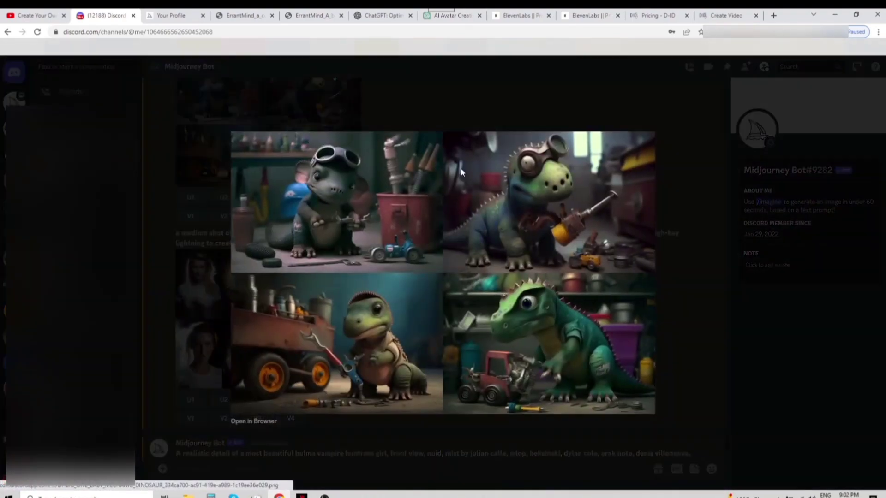
left_click(682, 186)
scroll(549, 254, "down", 5)
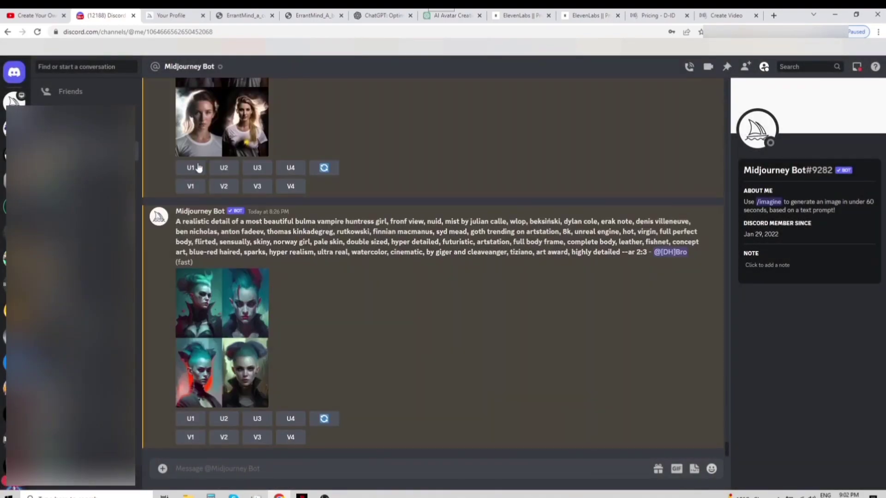
left_click(178, 16)
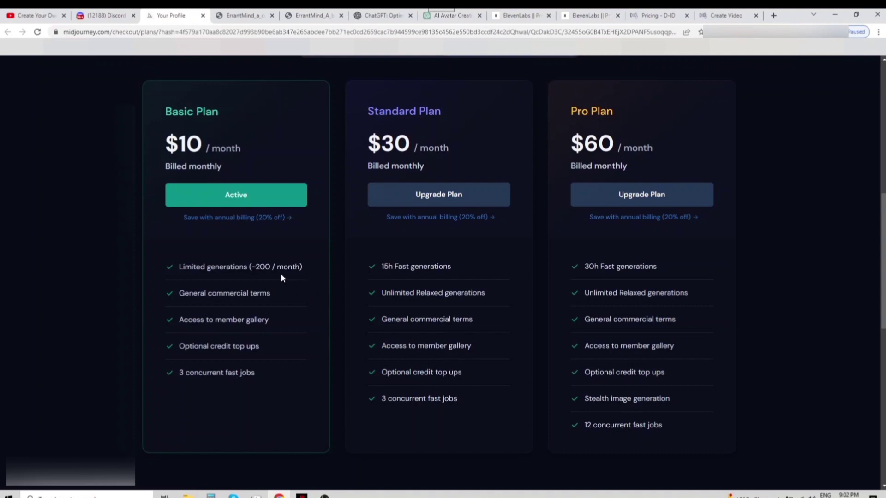
Step: Highlight the Basic Plan's name and its $10 / month price
left_click_drag(250, 148, 166, 147)
double_click(207, 112)
left_click(261, 122)
double_click(170, 113)
left_click(221, 116)
Step: Show the hooded blonde portrait, then the red-dress portrait image
left_click(105, 16)
left_click(245, 15)
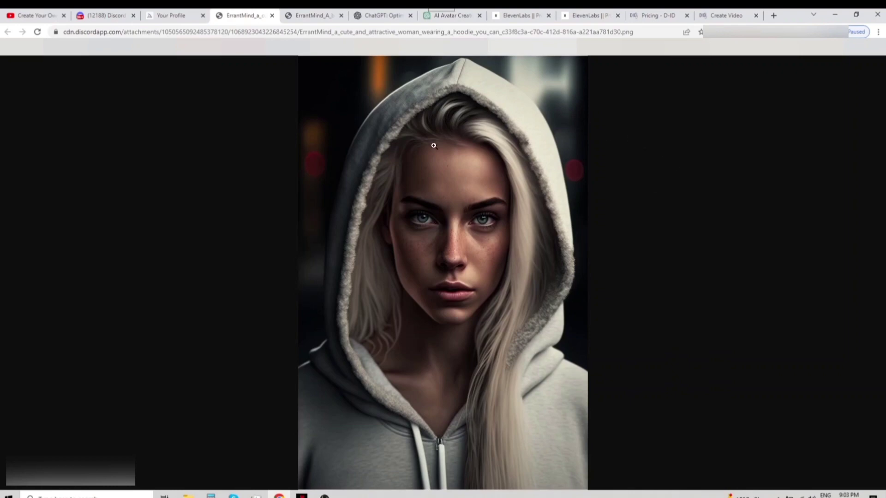
left_click(315, 18)
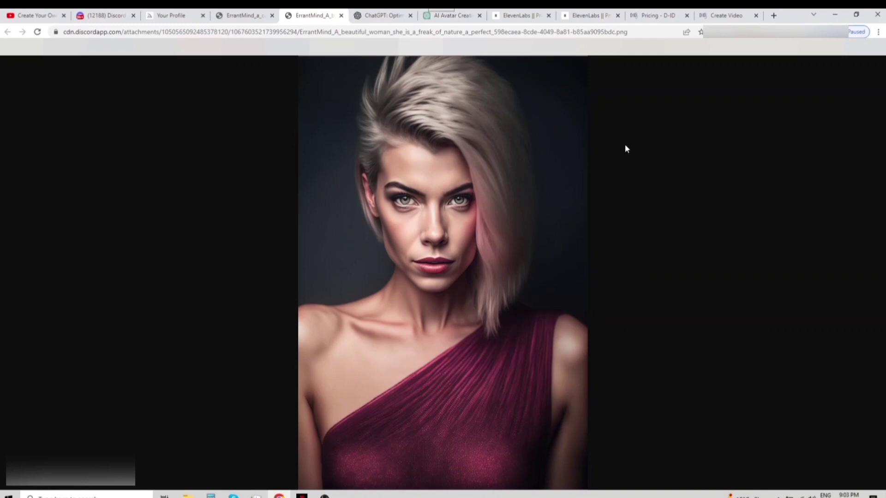
Step: Go to the OpenAI ChatGPT blog page and check the banner link's options
key("ctrl+Tab")
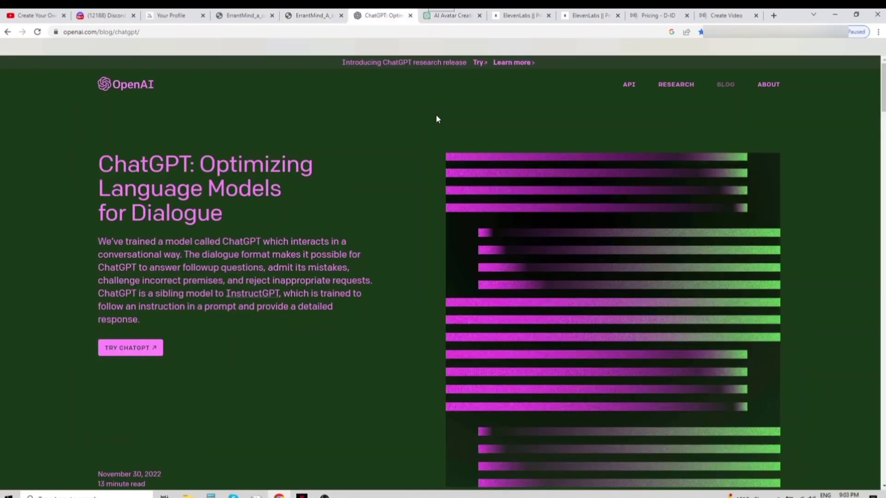
right_click(480, 67)
left_click(466, 85)
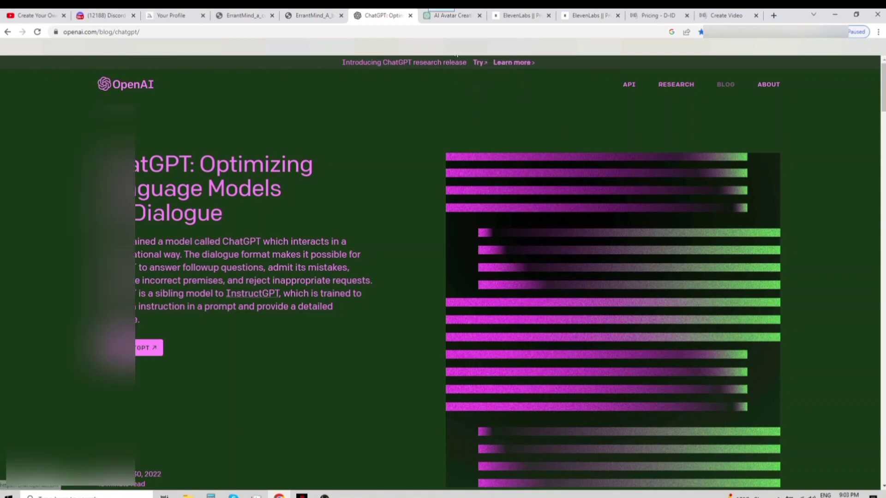
Step: Highlight the AI Avatar Creation script request and its generated script, then go to ElevenLabs pricing
left_click(453, 17)
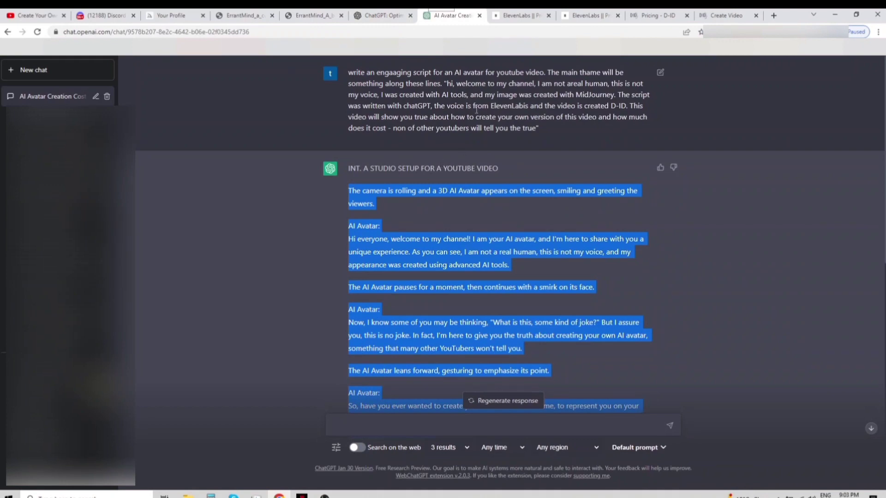
left_click(529, 117)
left_click_drag(552, 130, 345, 74)
left_click(563, 105)
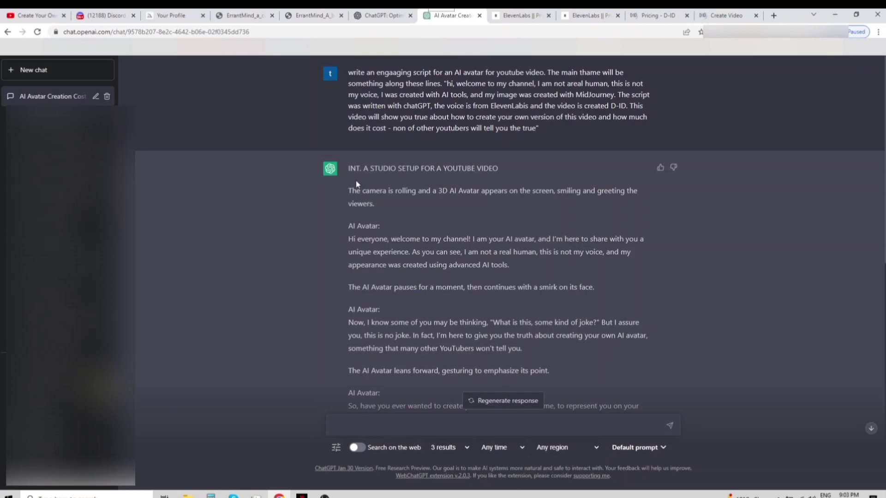
left_click_drag(356, 182, 534, 367)
scroll(489, 337, "down", 13)
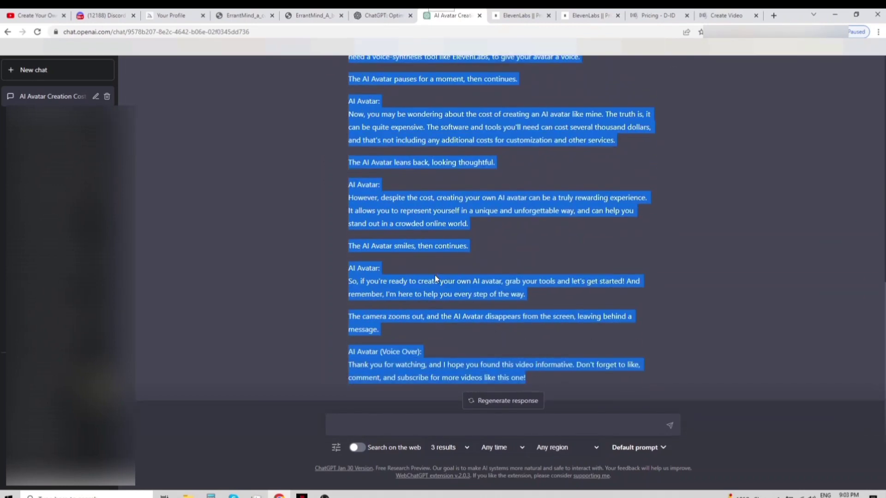
key("ctrl+Tab")
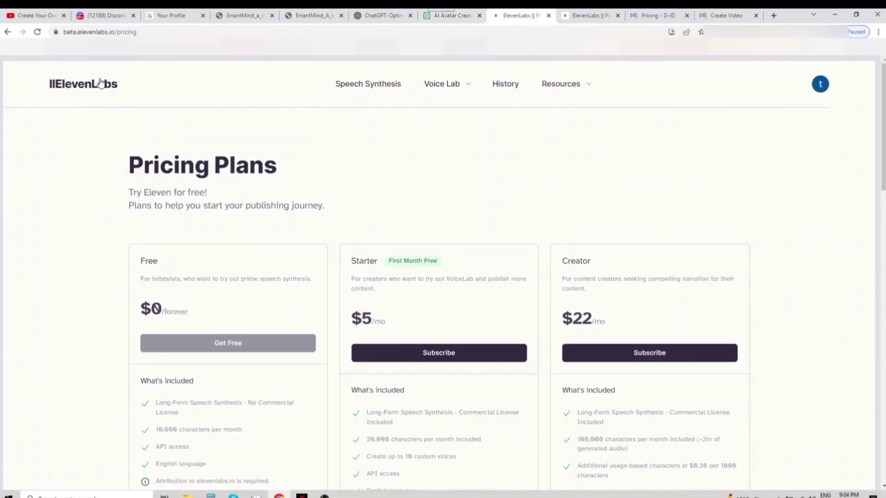
Step: Highlight the Free plan's $0 price, description and API access, and Starter's 30,000 characters per month
left_click_drag(127, 152, 266, 194)
left_click(265, 192)
scroll(264, 191, "down", 4)
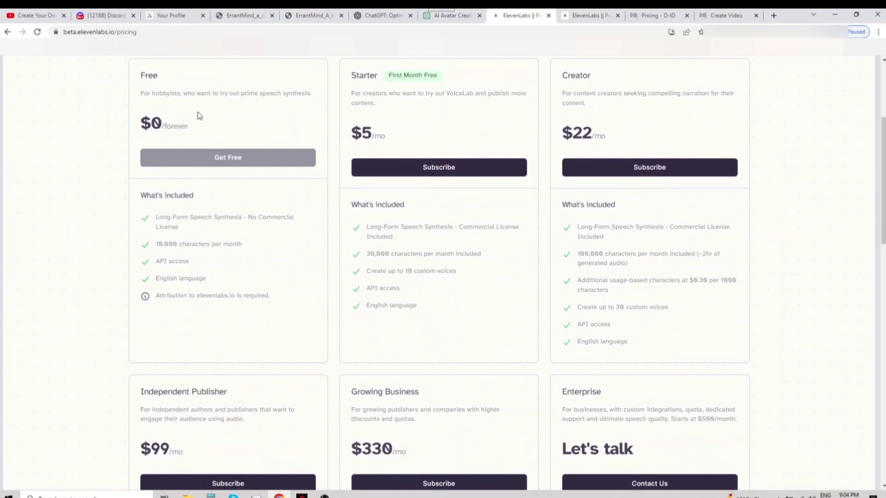
left_click_drag(200, 128, 176, 106)
triple_click(195, 93)
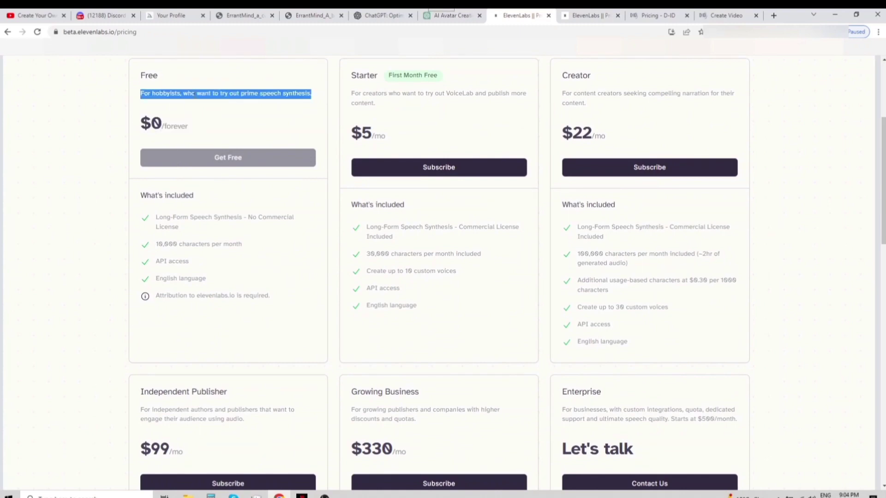
triple_click(172, 261)
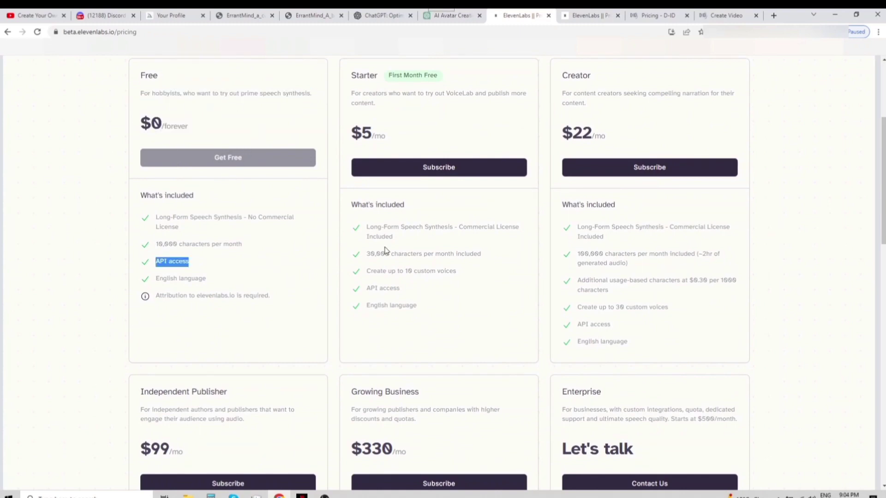
triple_click(421, 254)
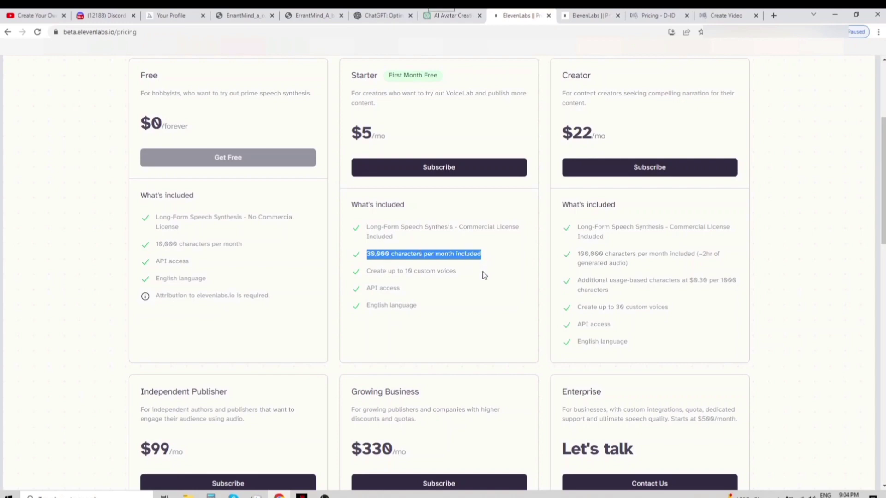
left_click(491, 245)
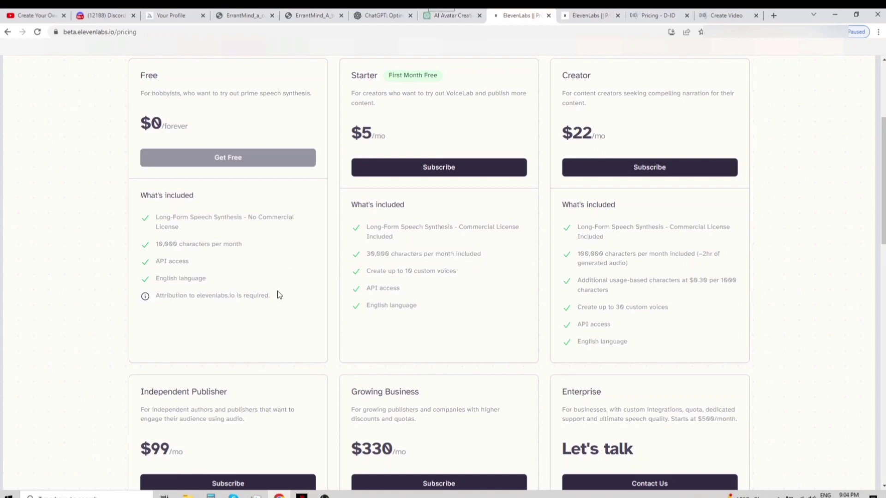
Step: Bring up the ElevenLabs Speech Synthesis page holding the avatar script
left_click(586, 19)
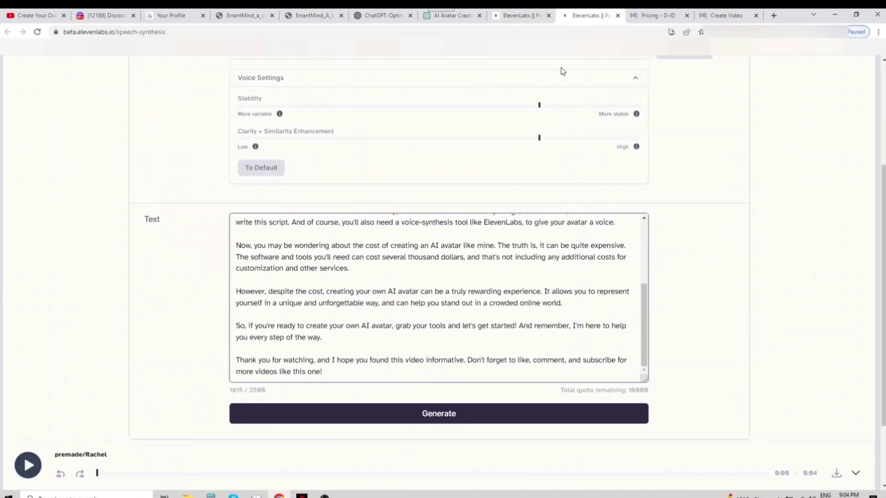
scroll(388, 276, "up", 1)
scroll(388, 275, "up", 8)
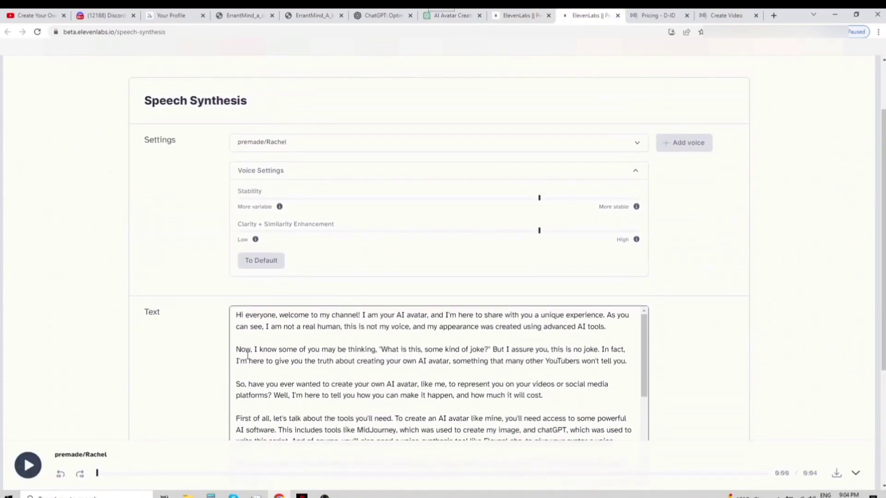
Step: Play samples of the premade Rachel, Sam and Domi voices
left_click(324, 144)
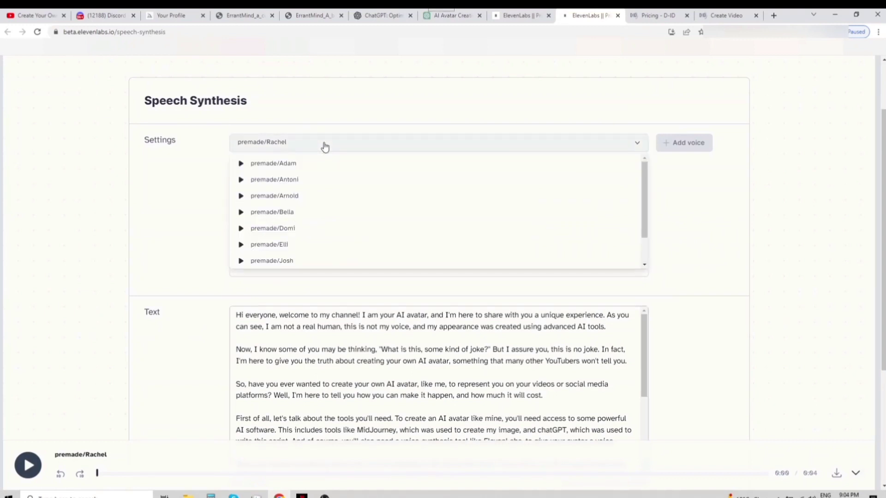
left_click(241, 245)
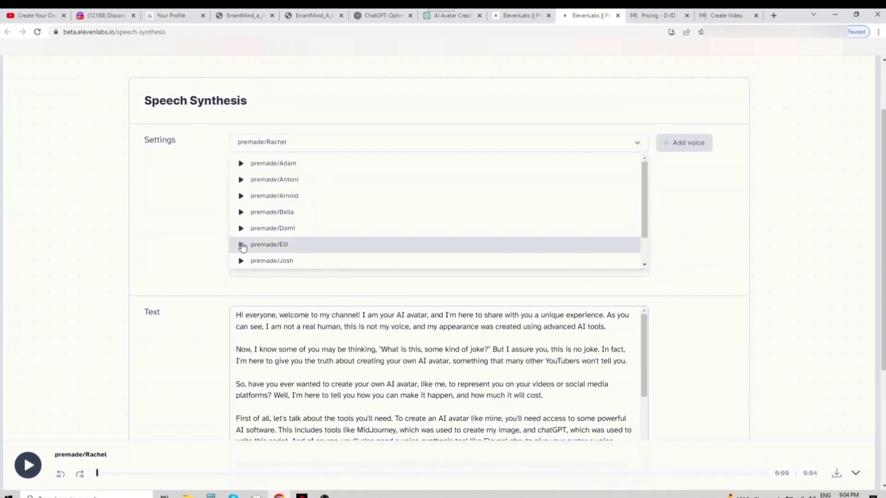
scroll(336, 202, "down", 2)
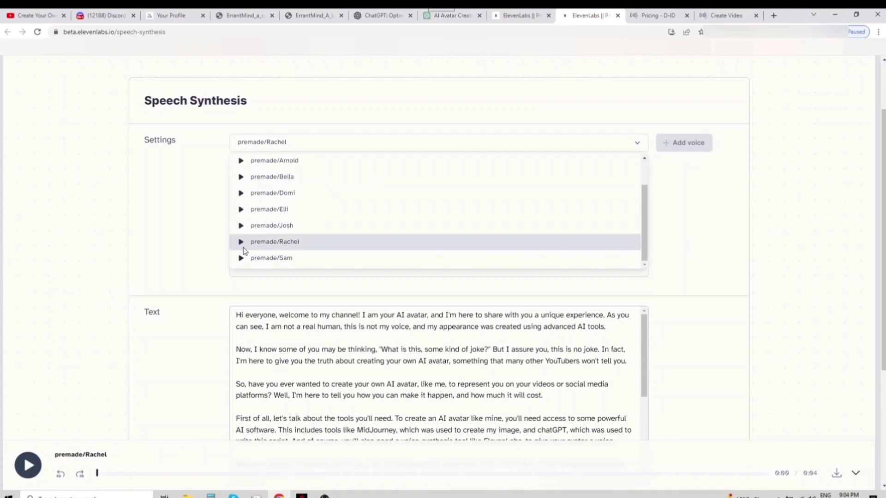
left_click(241, 244)
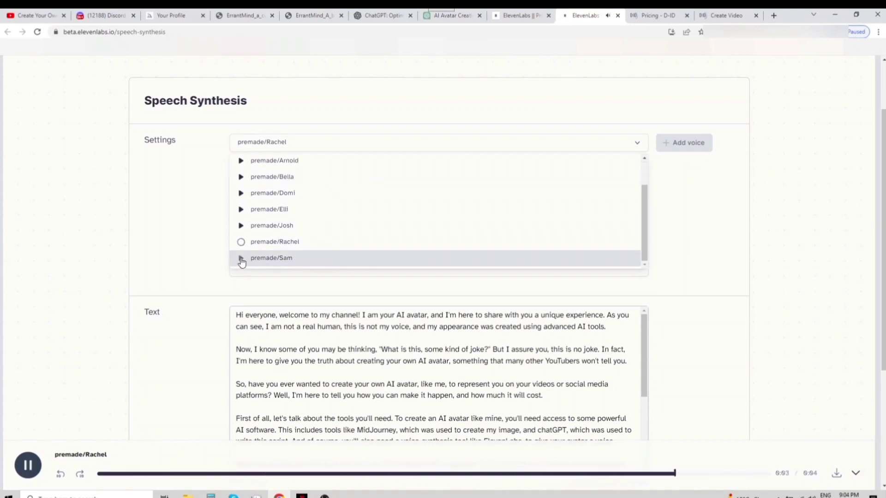
left_click(241, 259)
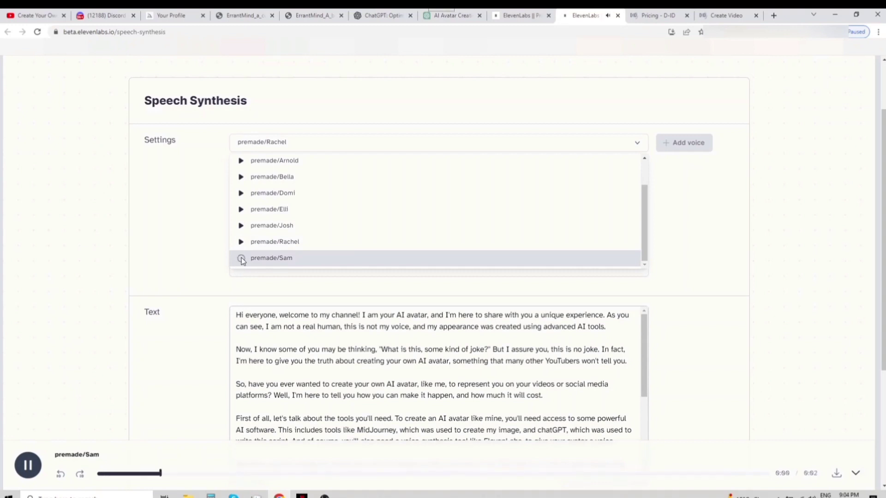
left_click(242, 194)
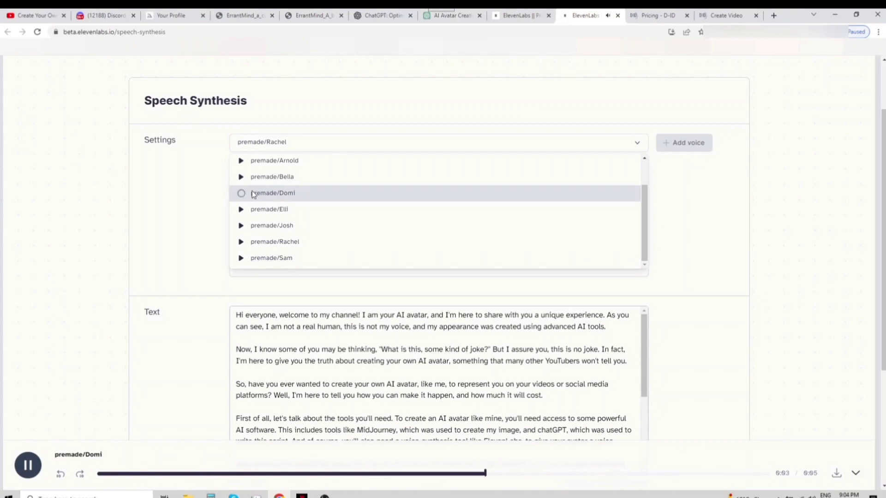
Step: Keep Rachel as the voice and generate speech from the script
left_click(279, 241)
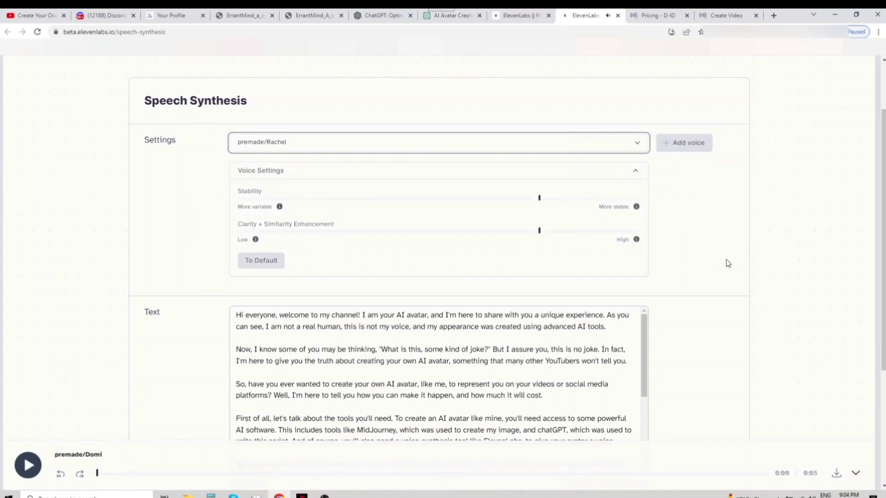
scroll(718, 271, "down", 4)
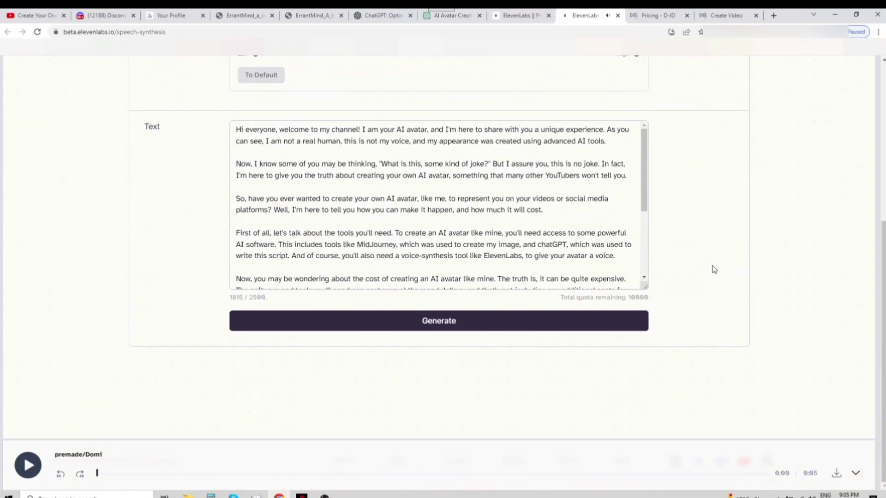
left_click(438, 323)
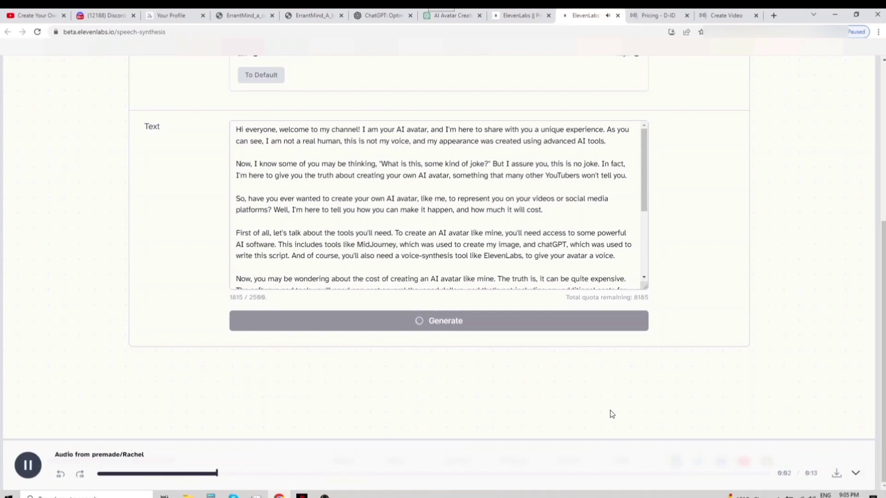
Step: Play back the 1:40 voiceover and download it as synthesized_audio.mp3
scroll(733, 379, "up", 3)
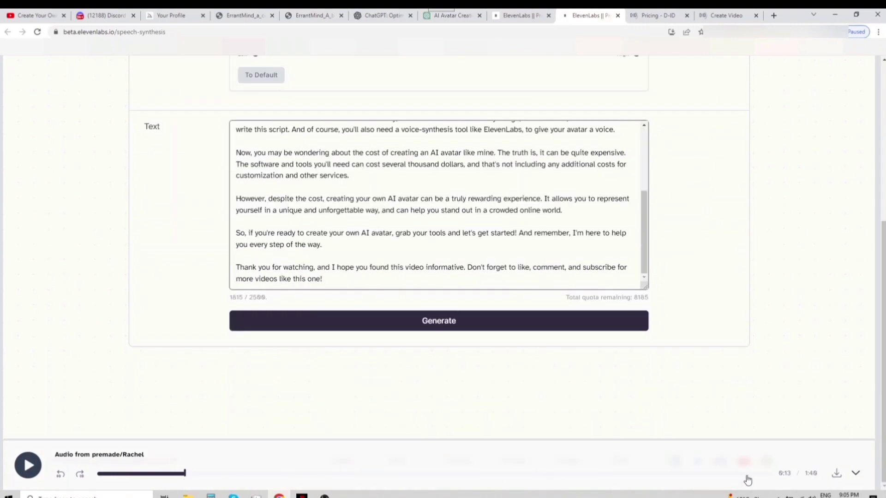
left_click(745, 473)
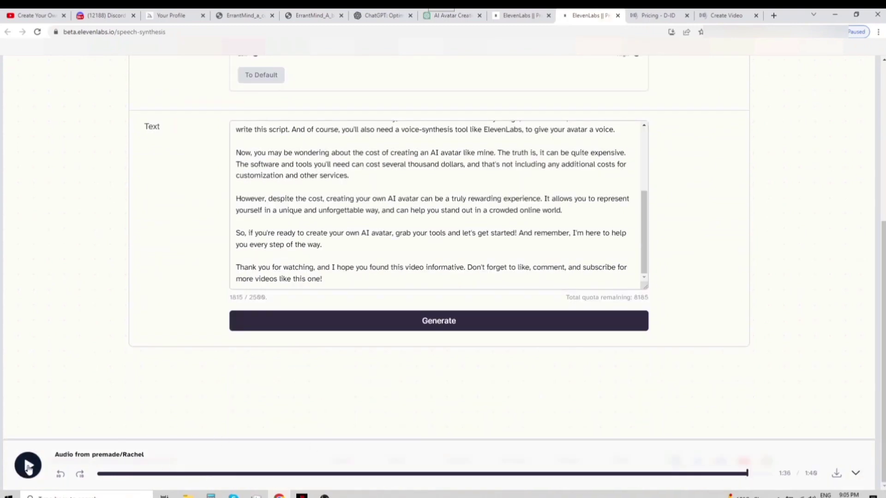
left_click(28, 467)
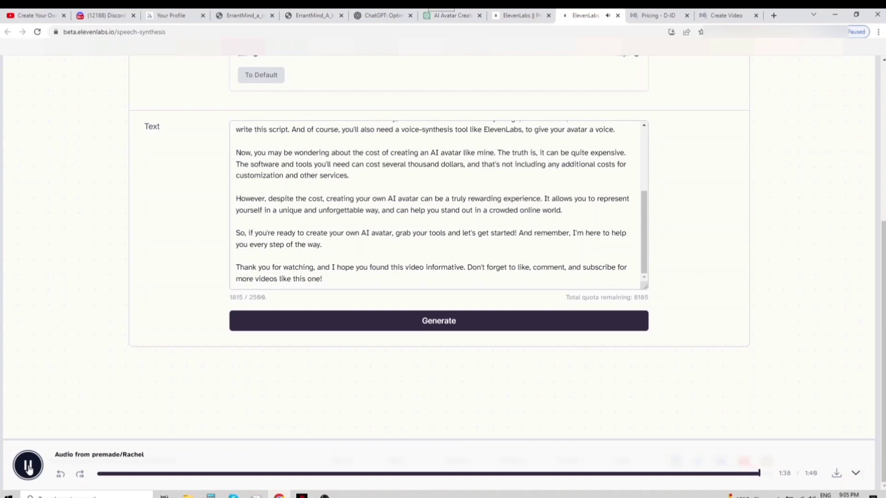
left_click(27, 467)
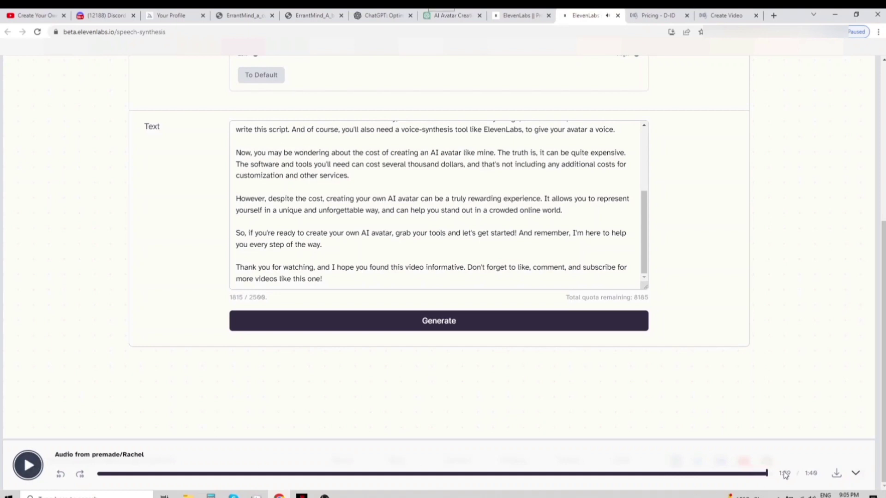
left_click(836, 474)
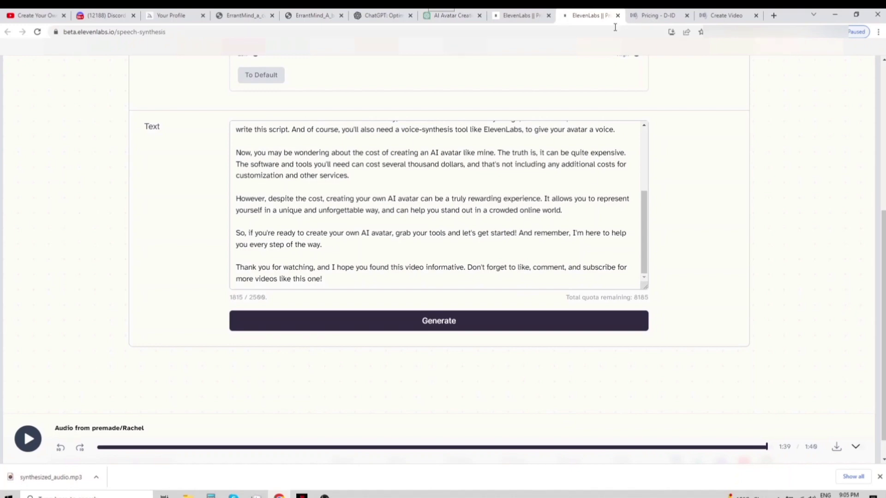
Step: Bring up D-ID pricing and highlight the headline about trying it free
left_click(660, 17)
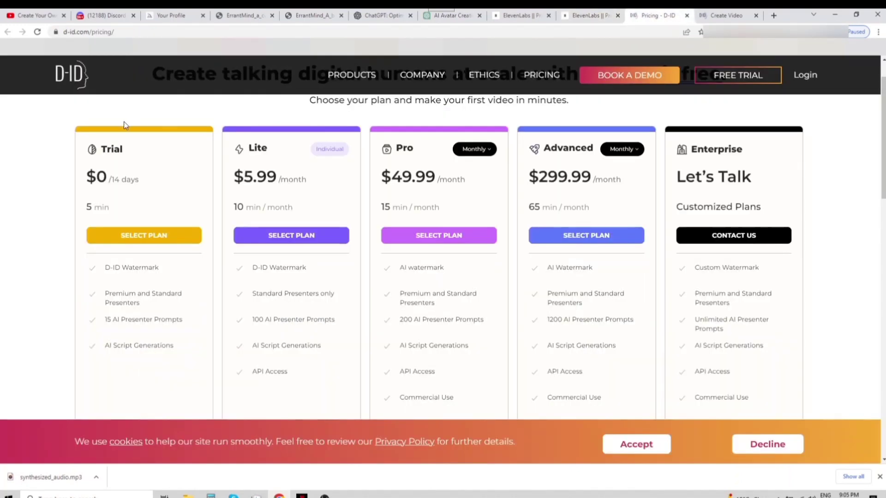
scroll(123, 123, "up", 1)
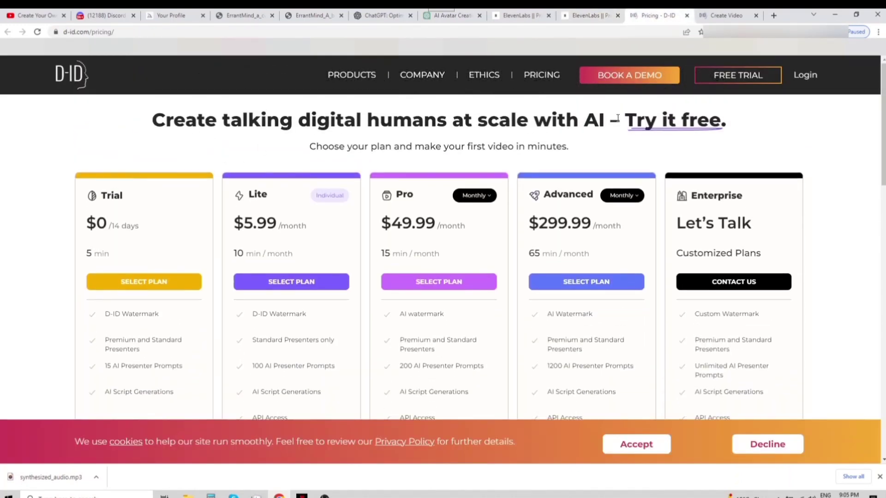
left_click_drag(617, 119, 152, 119)
left_click(124, 187)
Step: Highlight the Trial's 14 days and 5 min, Pro's 15 min/month, and Advanced's $299.99/month
scroll(134, 207, "down", 2)
left_click_drag(149, 136, 96, 132)
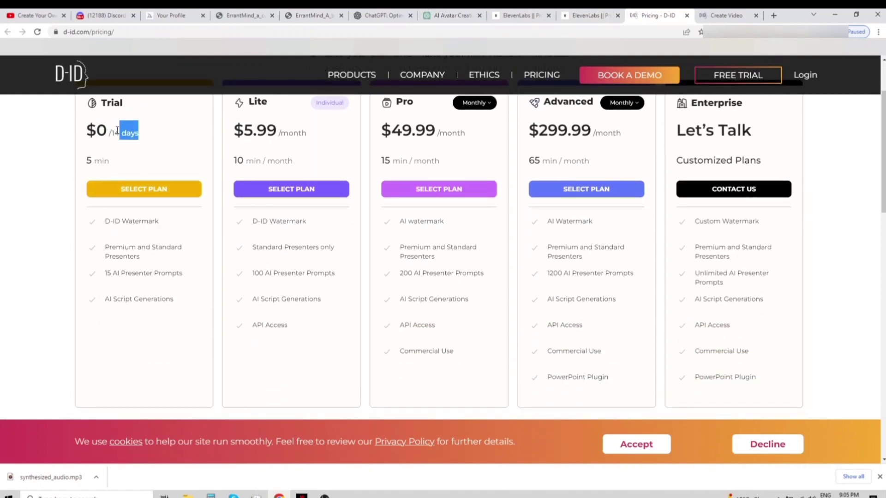
left_click(178, 151)
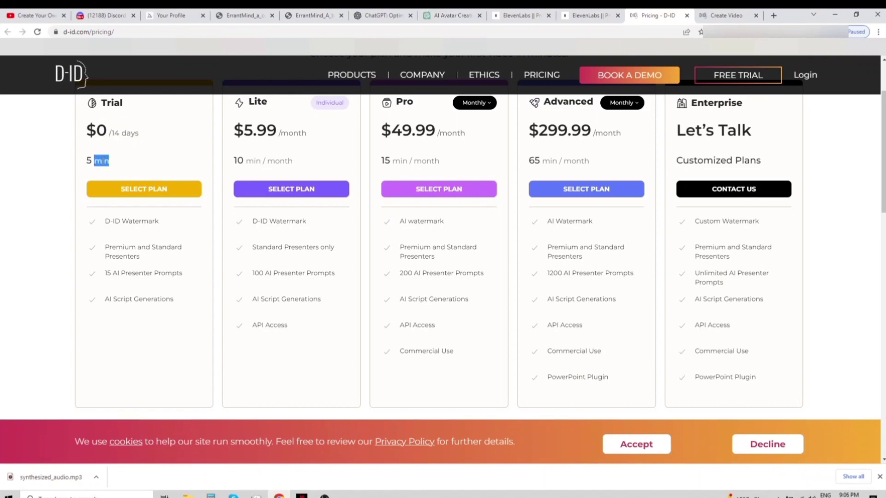
left_click(161, 144)
scroll(293, 197, "up", 2)
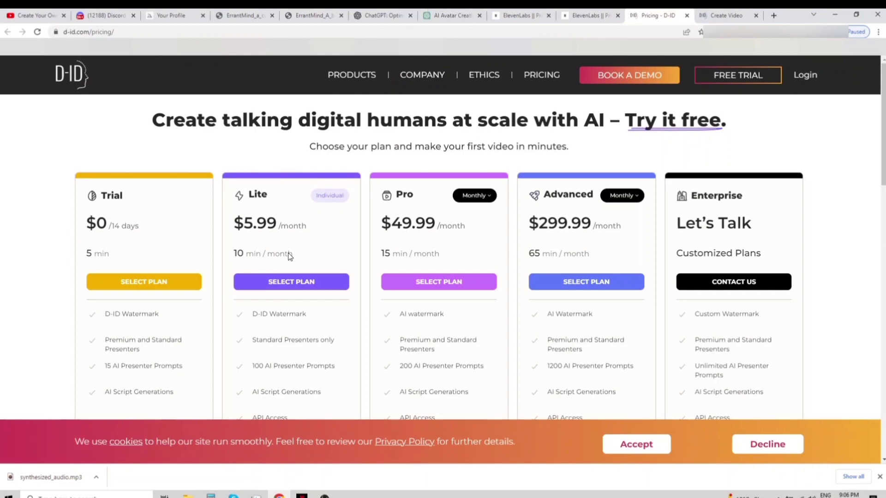
left_click_drag(446, 253, 380, 254)
left_click_drag(594, 254, 563, 254)
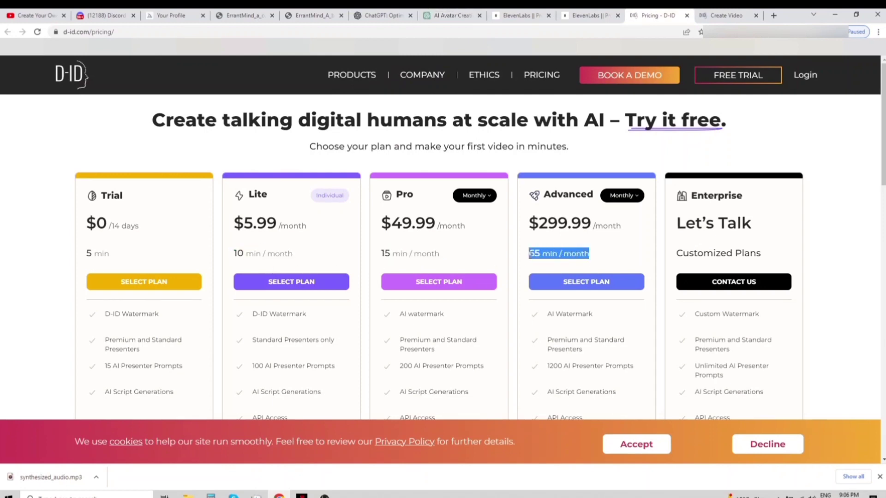
triple_click(564, 216)
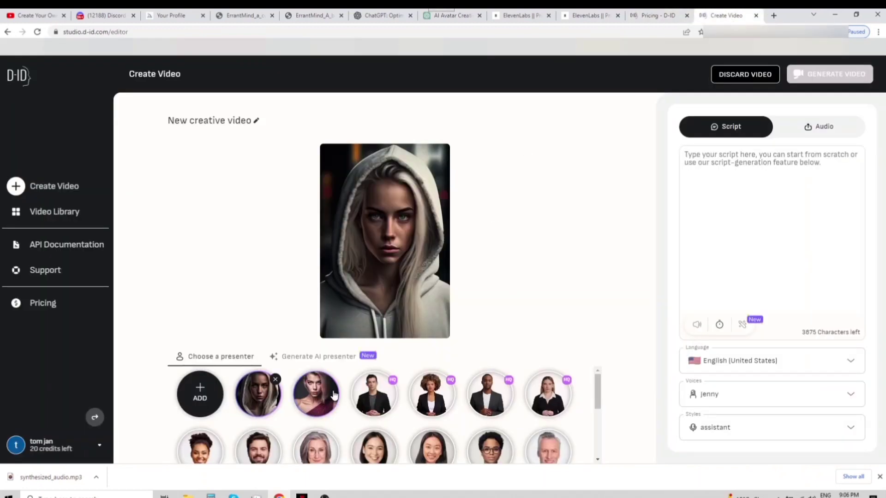
Step: Choose the hooded blonde woman as presenter and upload synthesized_audio as the voice track
left_click(319, 403)
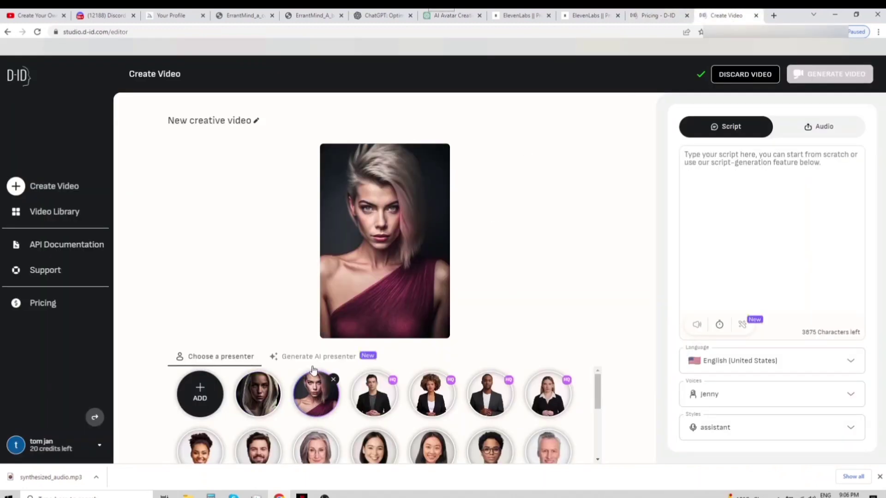
left_click(262, 401)
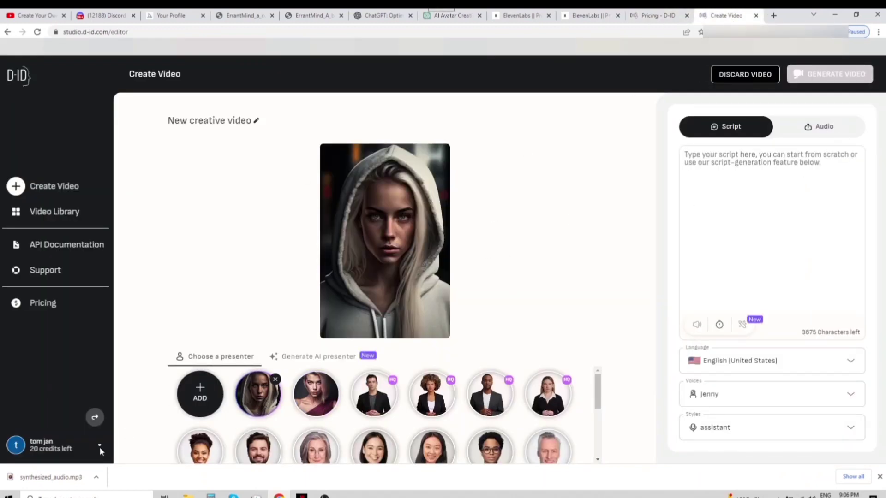
left_click(820, 132)
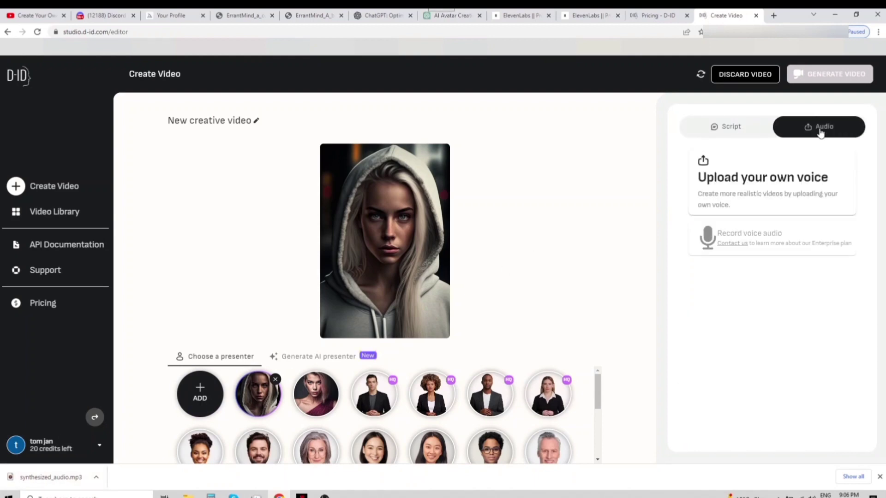
left_click(760, 189)
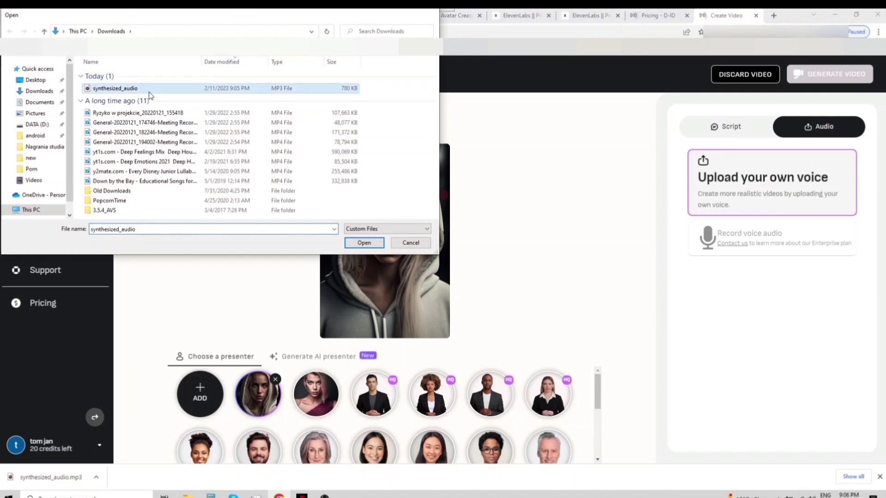
double_click(148, 90)
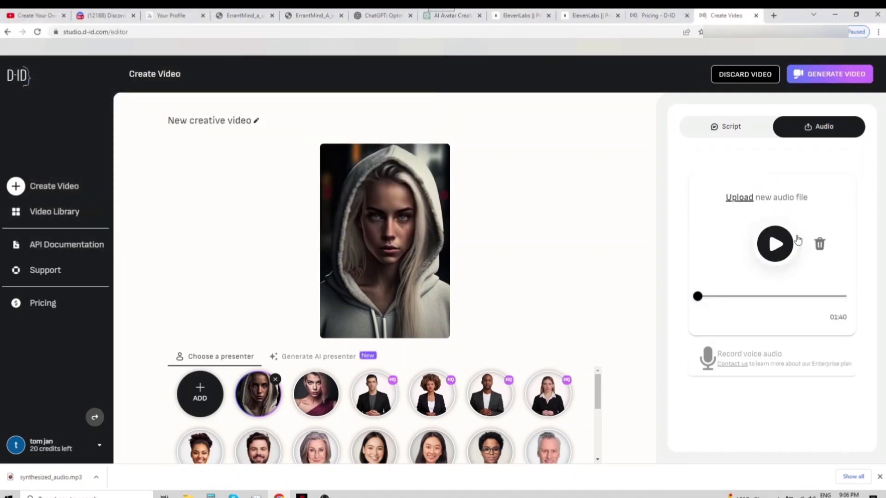
Step: Generate the talking video, confirming the 7-credit cost
left_click(851, 78)
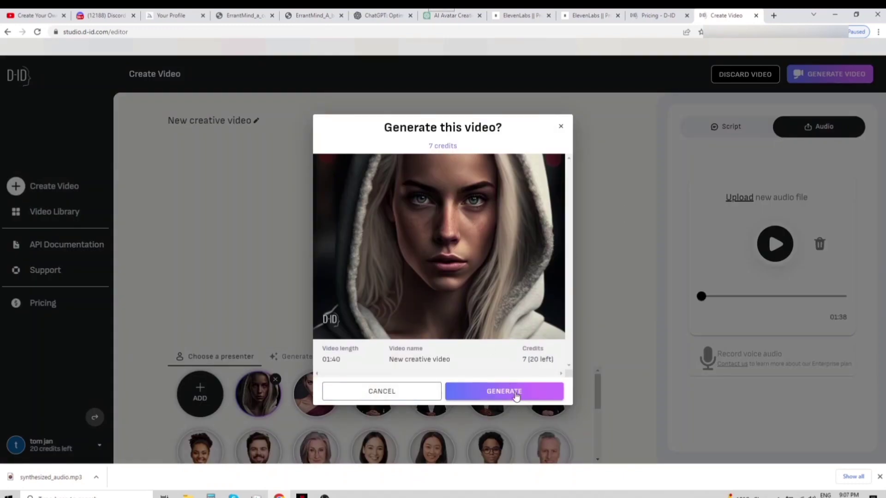
left_click(515, 393)
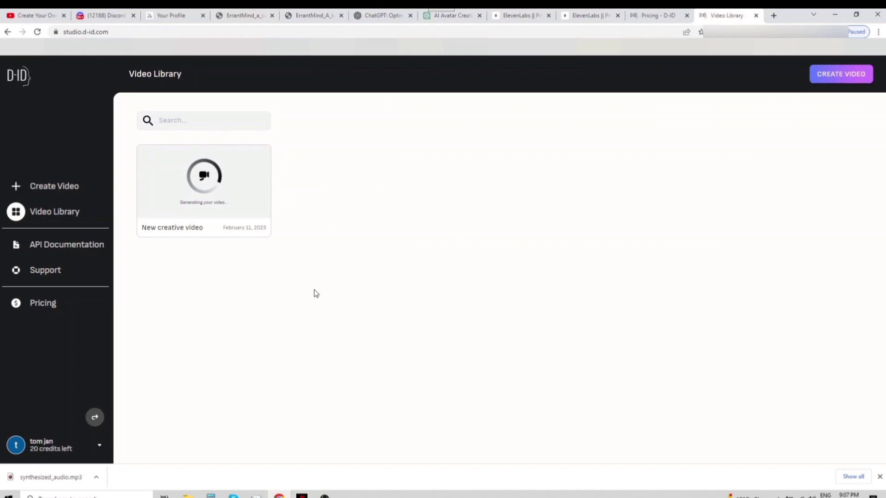
left_click(383, 15)
Step: Return to the ChatGPT script chat showing Free versus ChatGPT Plus at $20/mo
left_click(451, 15)
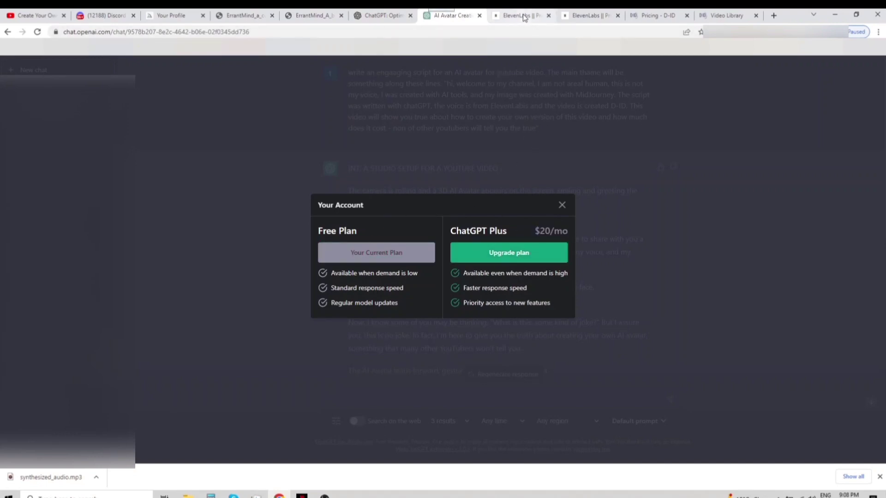
Step: Download the finished 1:39 'New creative video' from D-ID's Video Library
left_click(727, 15)
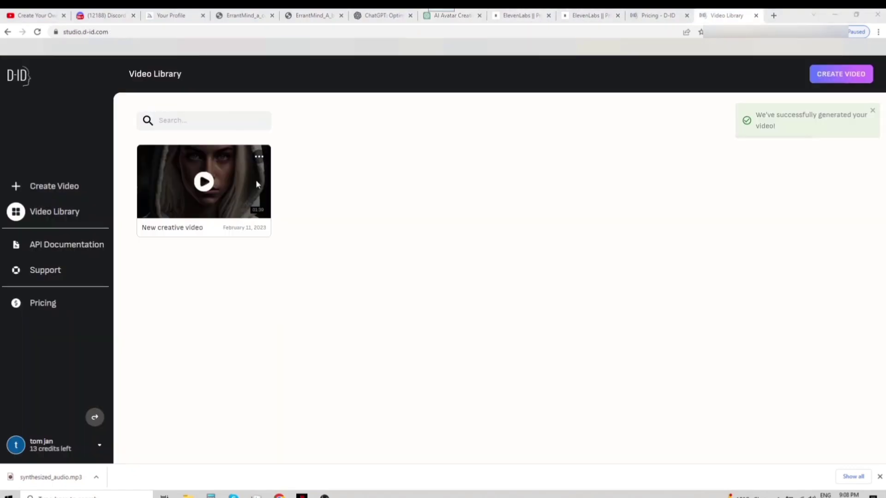
left_click(260, 158)
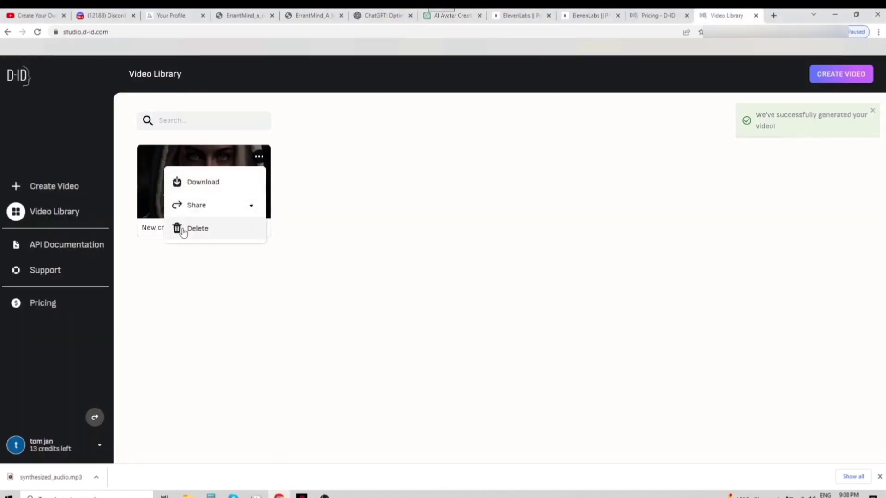
left_click(220, 183)
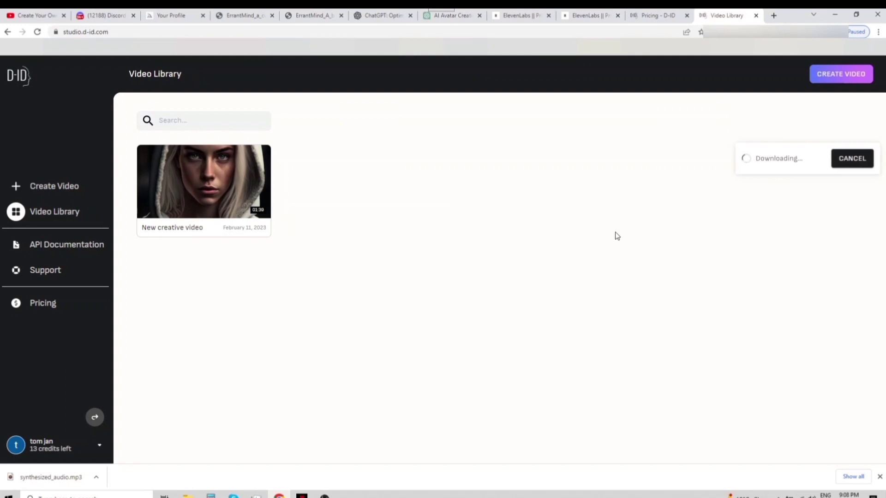